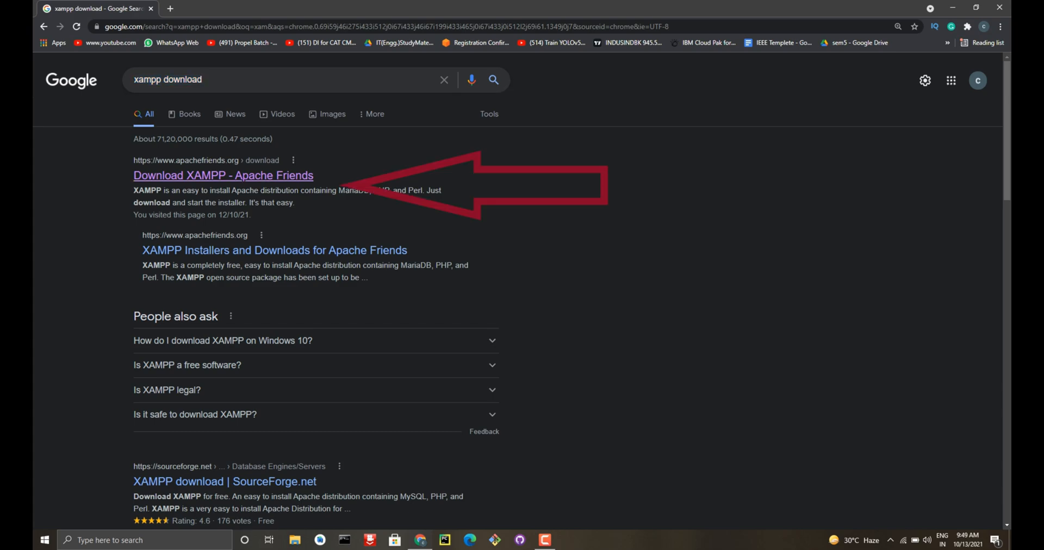
# Download the 64-bit Windows installer for XAMPP 7.3.31 from Apache Friends and show the downloaded file in its folder.
pyautogui.click(223, 175)
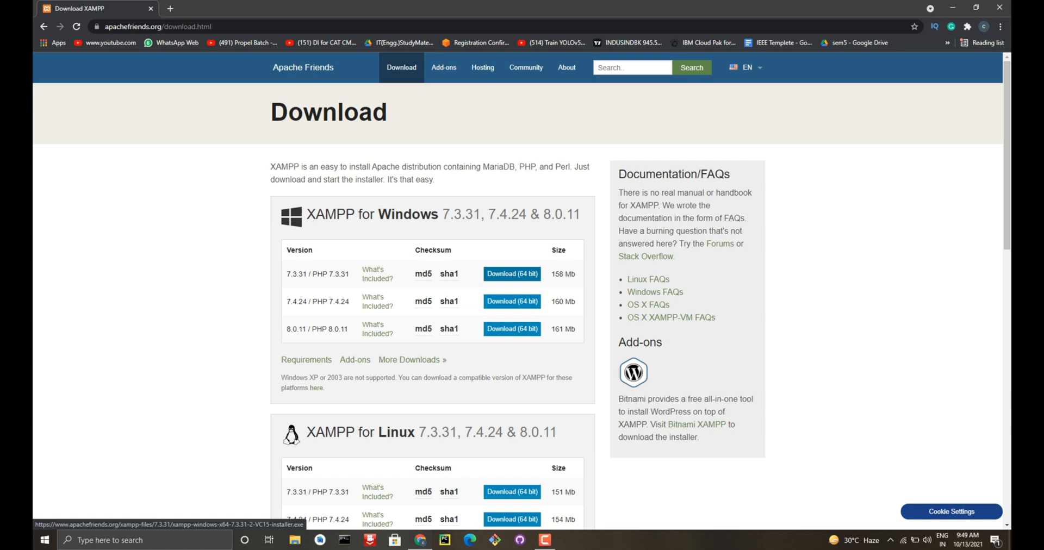
pyautogui.click(512, 273)
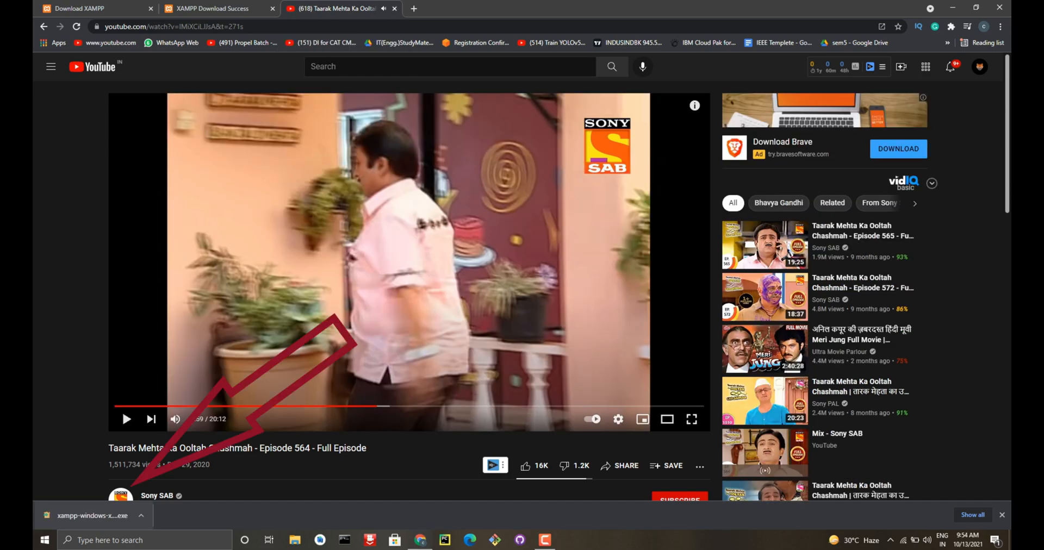
pyautogui.click(141, 515)
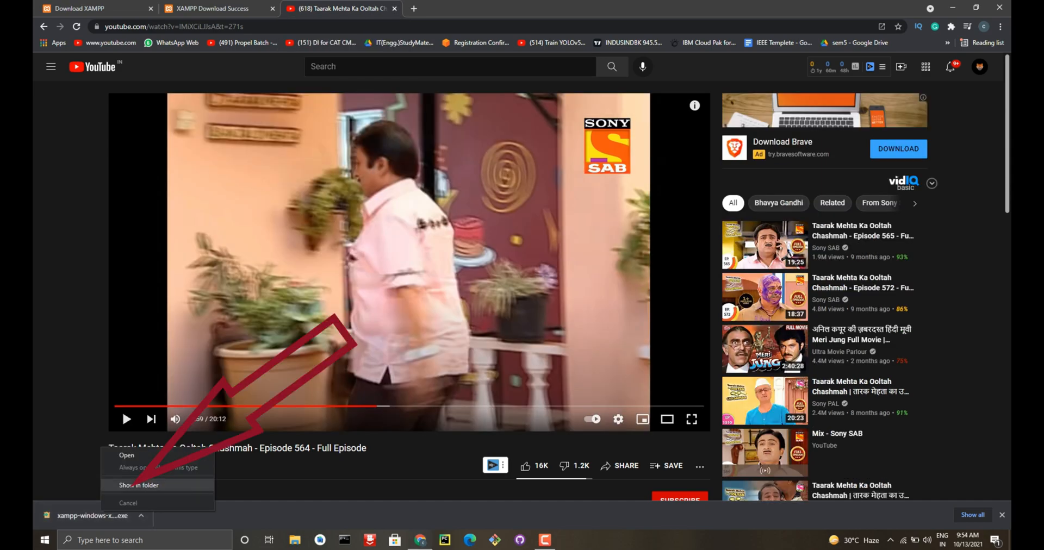
pyautogui.click(157, 485)
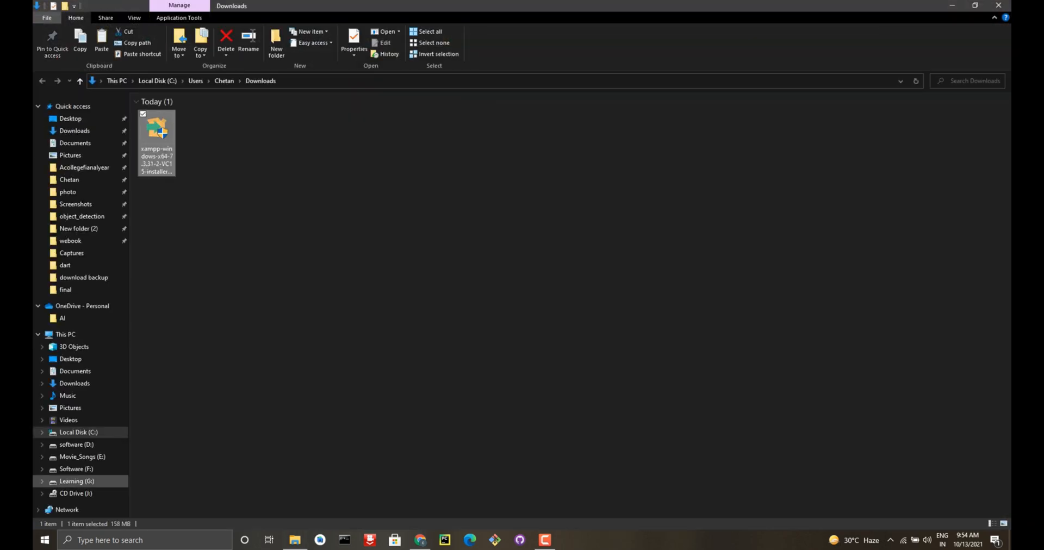
# Launch the downloaded XAMPP installer from the Downloads folder.
pyautogui.click(348, 261)
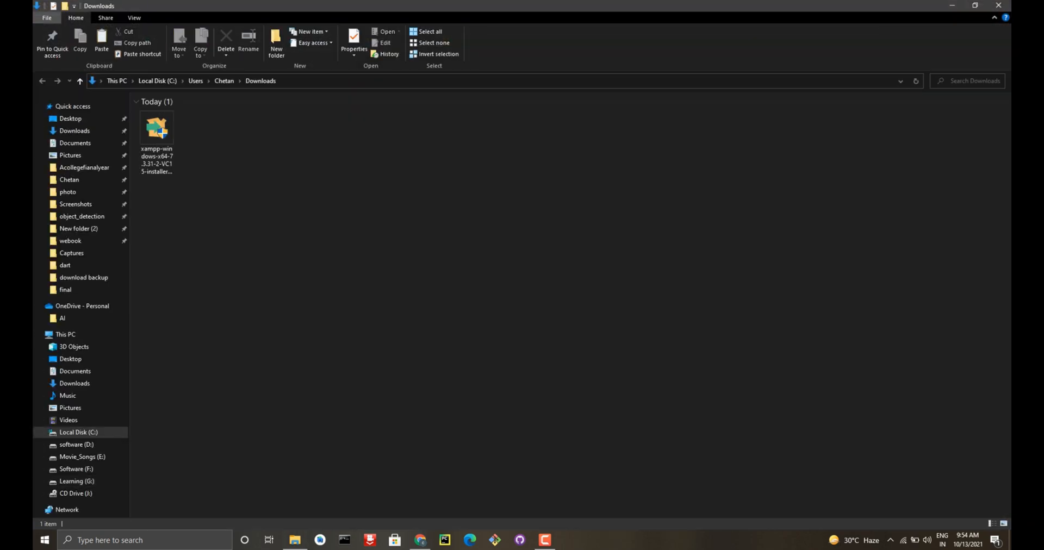
pyautogui.click(157, 147)
pyautogui.rightClick(159, 153)
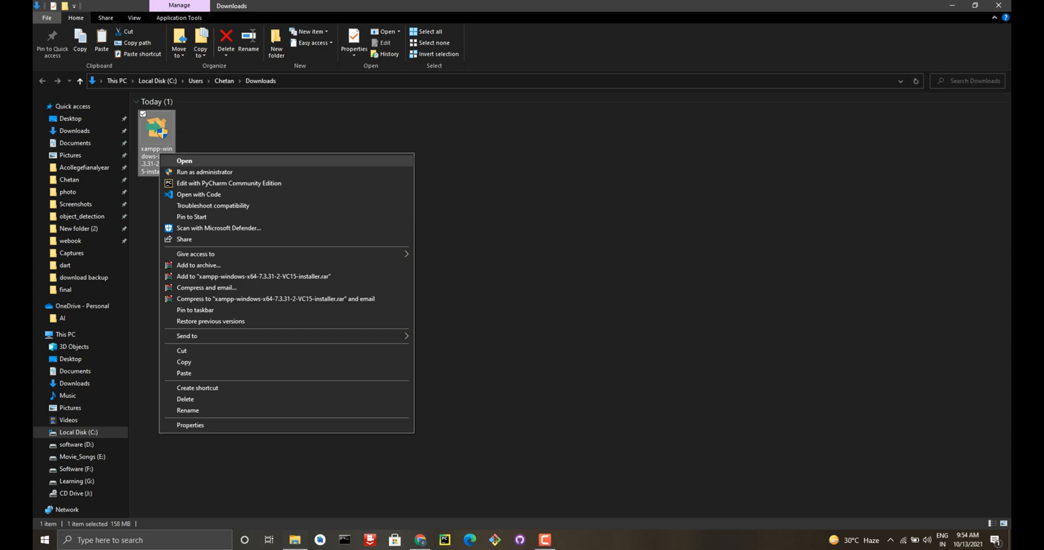
pyautogui.click(184, 161)
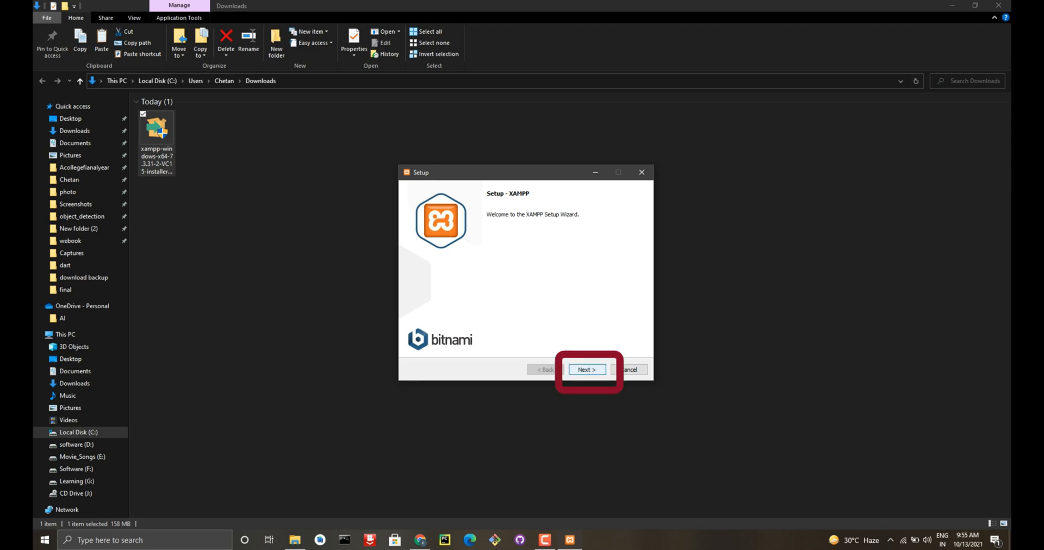
# Install XAMPP with all default components into C:\xampp, accepting the remaining setup defaults.
pyautogui.click(587, 370)
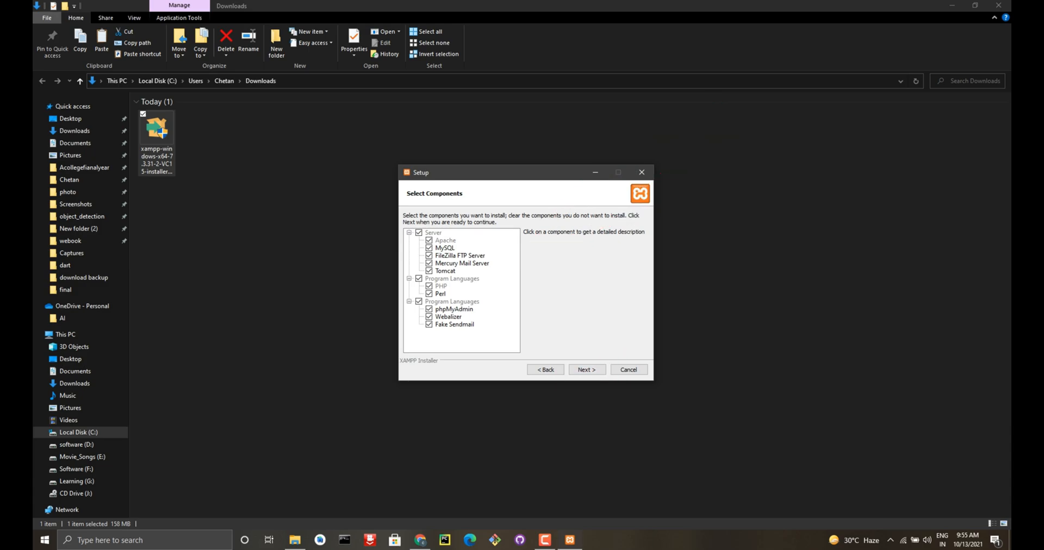
pyautogui.click(587, 370)
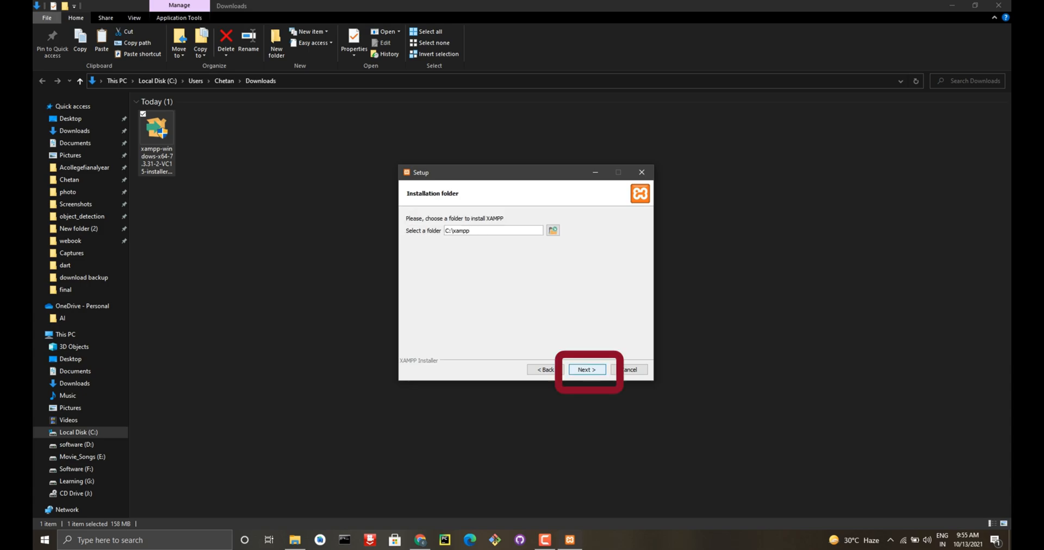
pyautogui.click(587, 370)
pyautogui.click(587, 370)
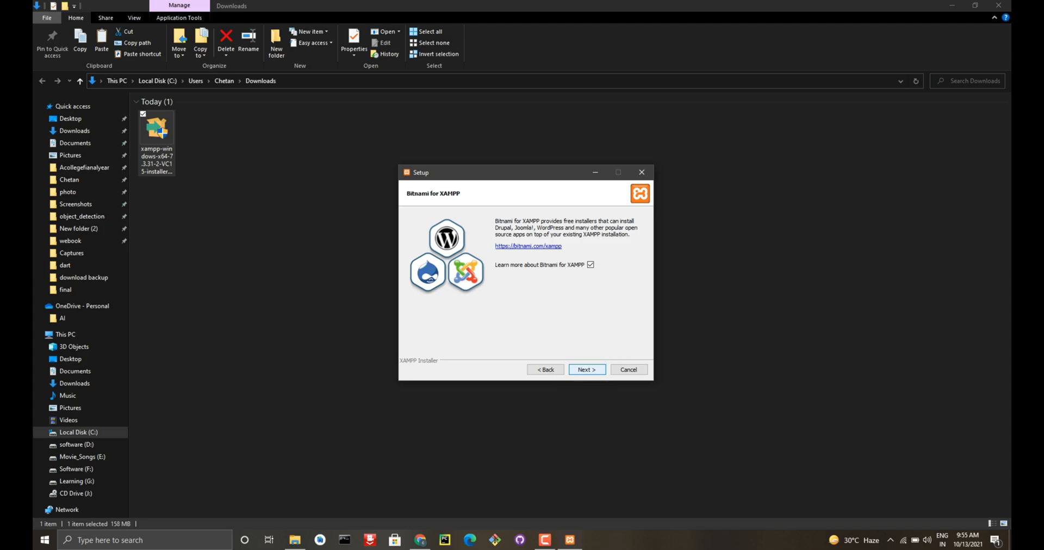
pyautogui.click(587, 370)
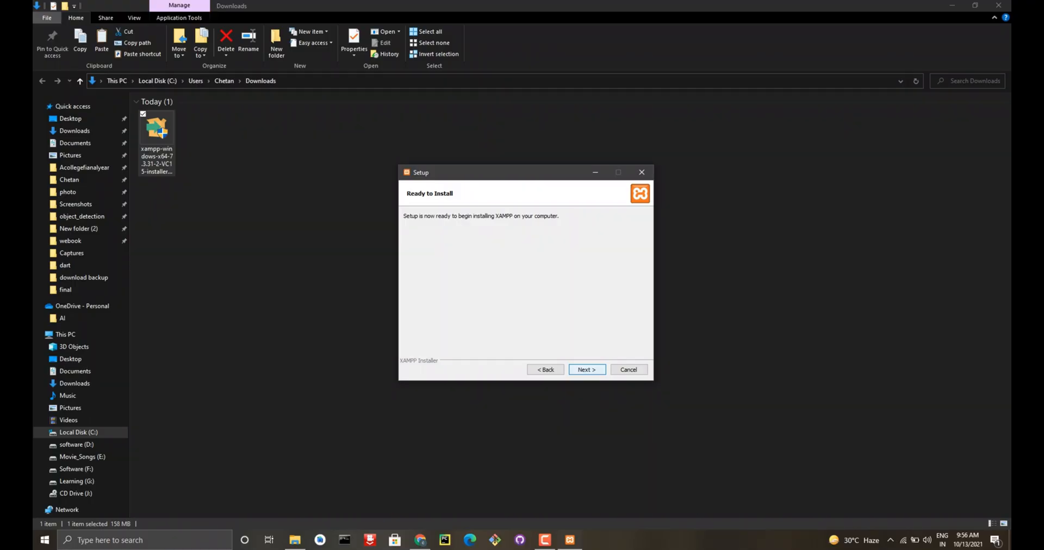
pyautogui.click(588, 370)
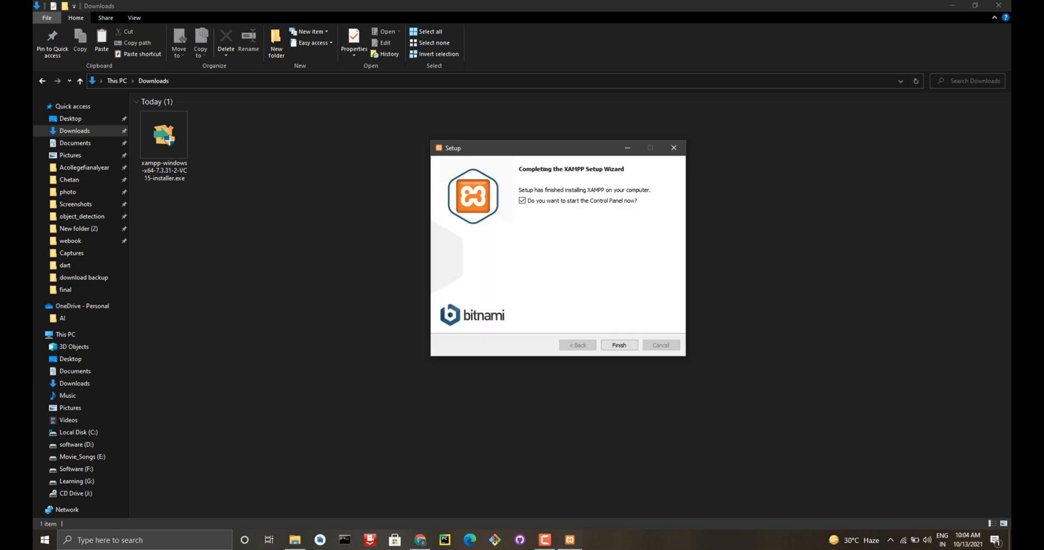
# Finish the setup with the XAMPP Control Panel launching, and start the Apache and MySQL modules.
pyautogui.click(619, 345)
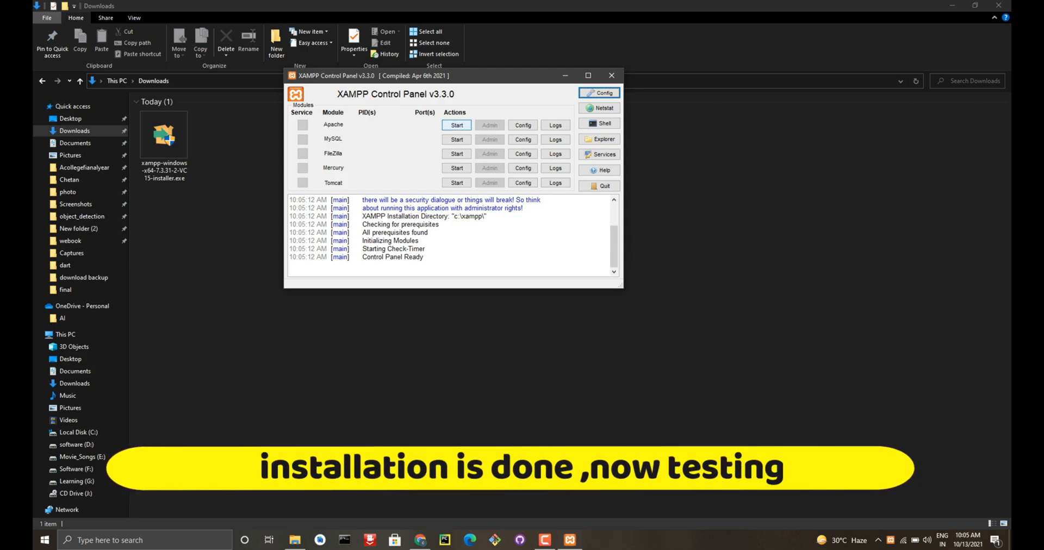
pyautogui.click(457, 125)
pyautogui.click(457, 139)
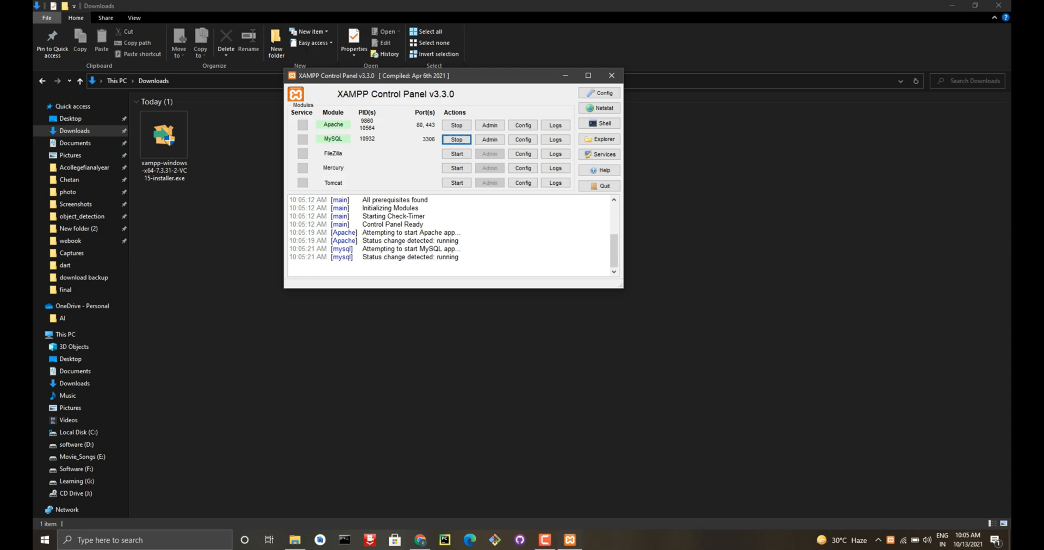
# Create a new folder named test inside C:\xampp\htdocs in File Explorer.
pyautogui.click(326, 369)
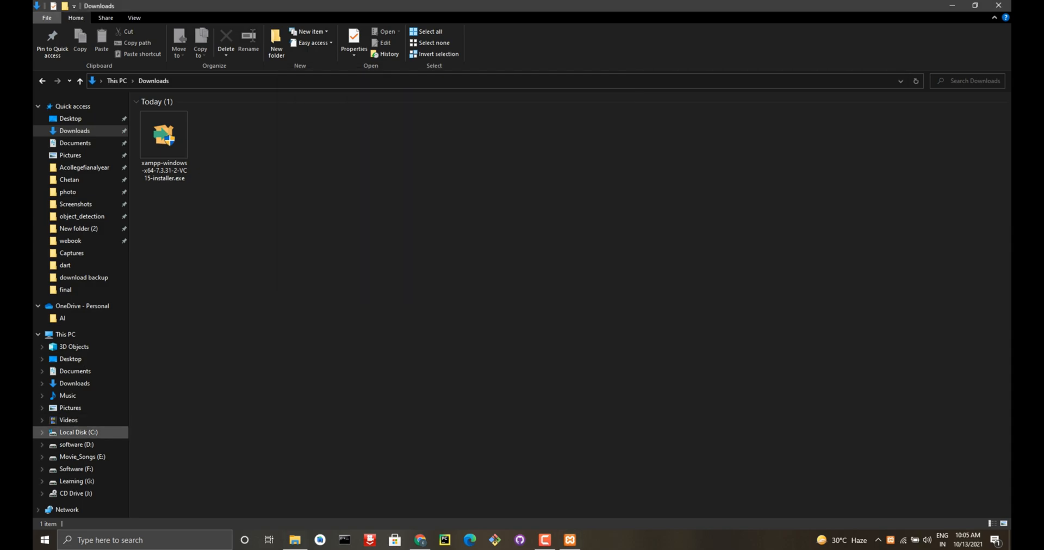
pyautogui.click(73, 433)
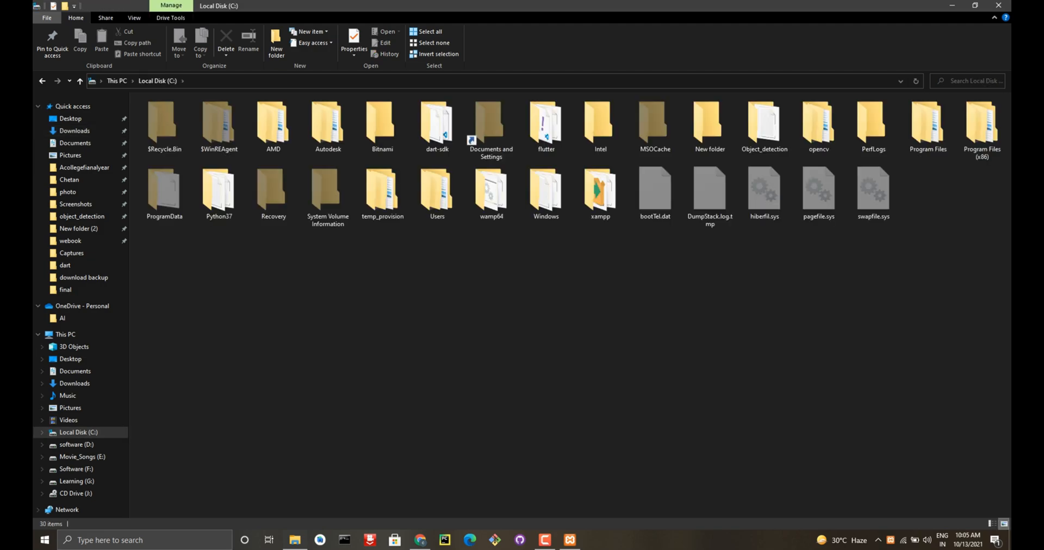
pyautogui.click(600, 191)
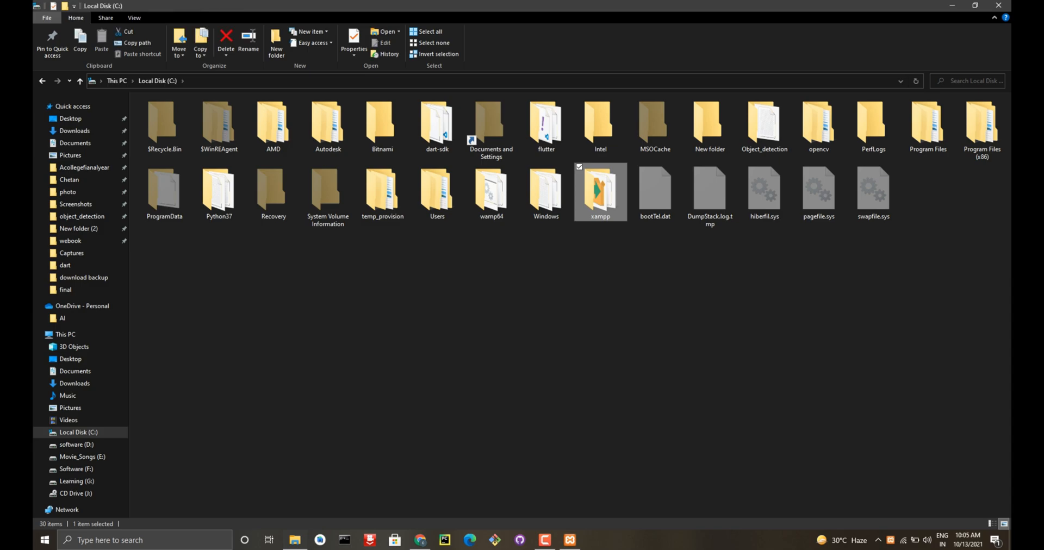
pyautogui.doubleClick(600, 191)
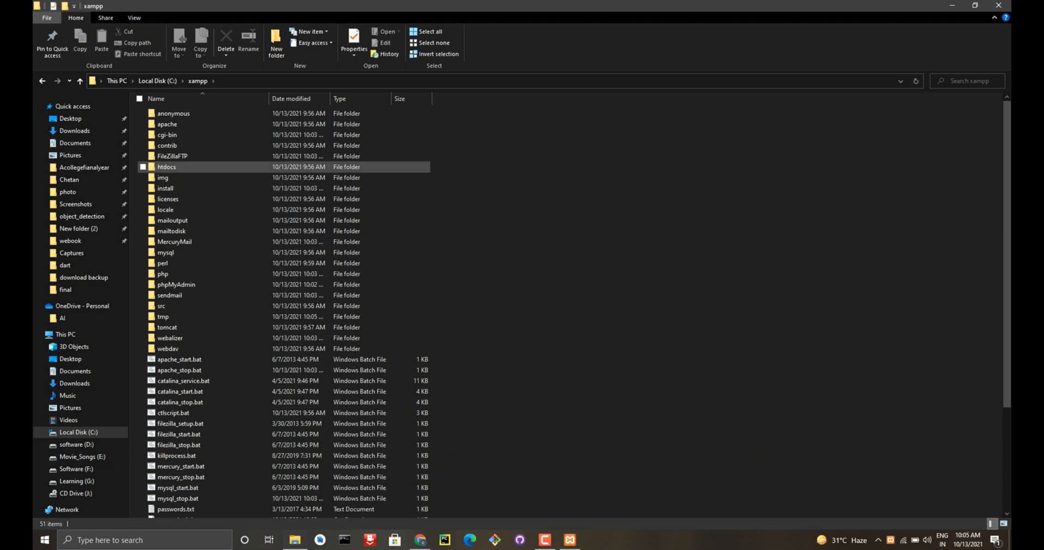
pyautogui.doubleClick(163, 167)
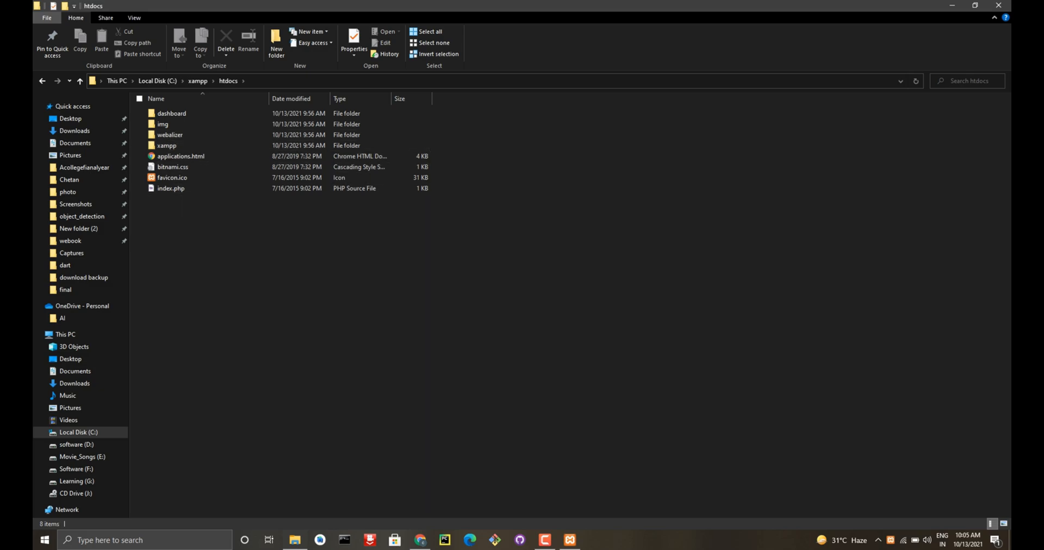
pyautogui.click(276, 43)
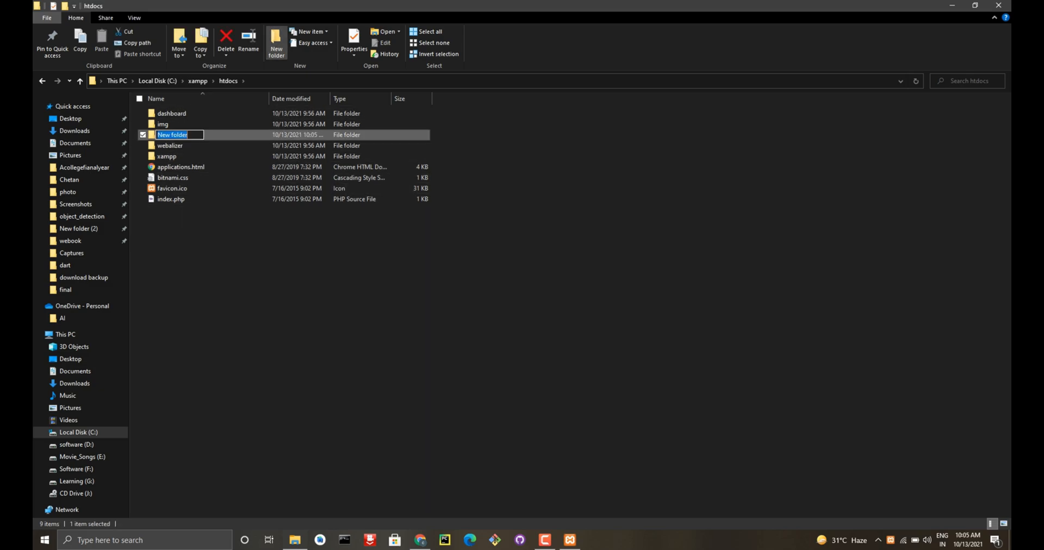
pyautogui.write('test')
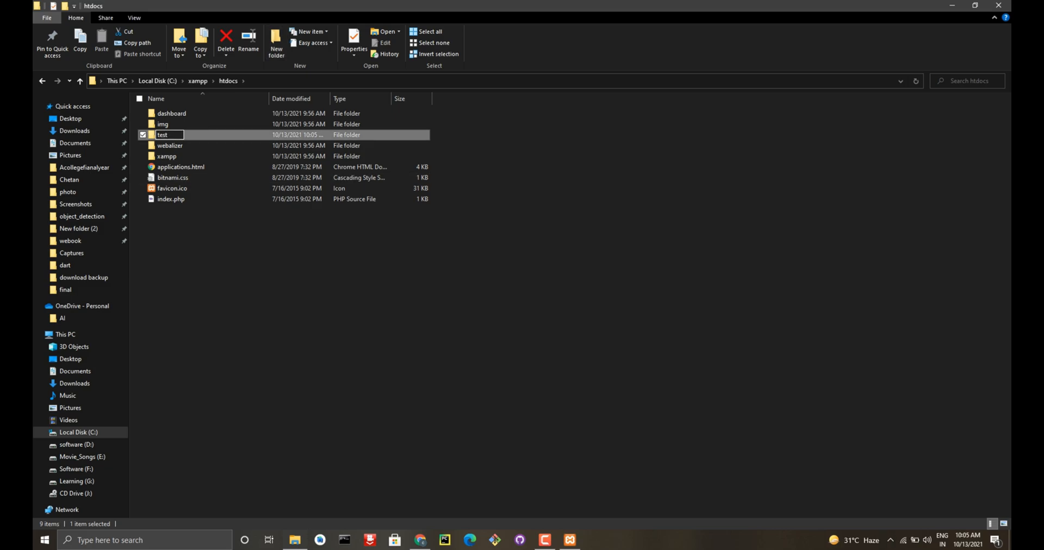
pyautogui.press('Return')
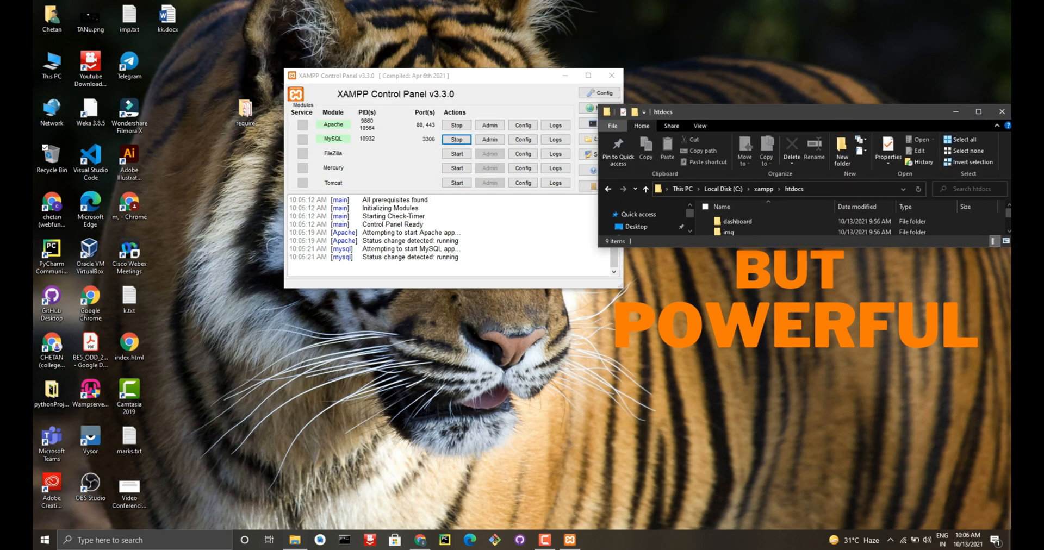
# Dock the htdocs window beside the desktop, move index.html from the desktop into the test folder and open that folder.
pyautogui.moveTo(1009, 137); pyautogui.dragTo(1011, 137)
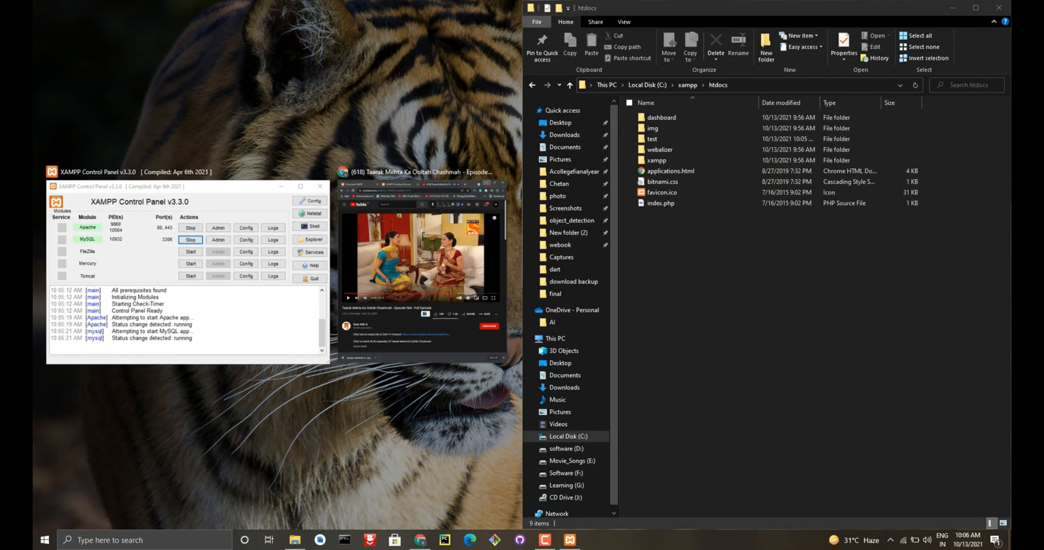
pyautogui.press('Escape')
pyautogui.click(129, 343)
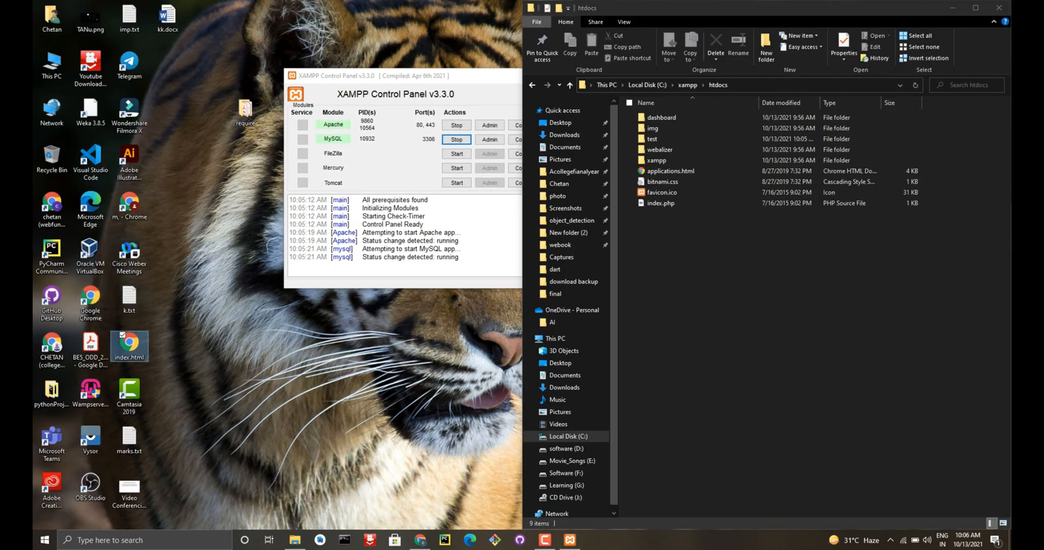
pyautogui.moveTo(129, 344); pyautogui.dragTo(660, 140)
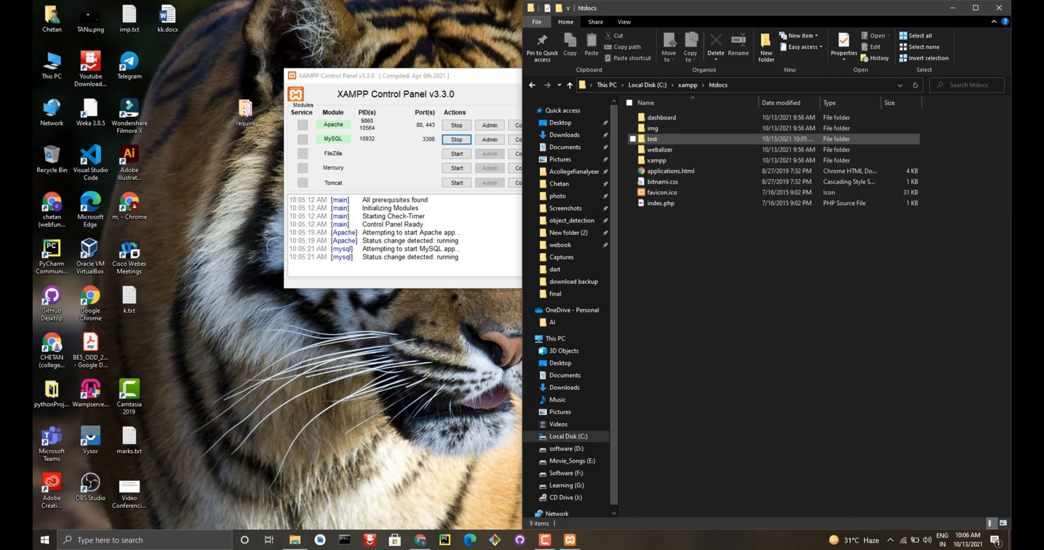
pyautogui.doubleClick(661, 140)
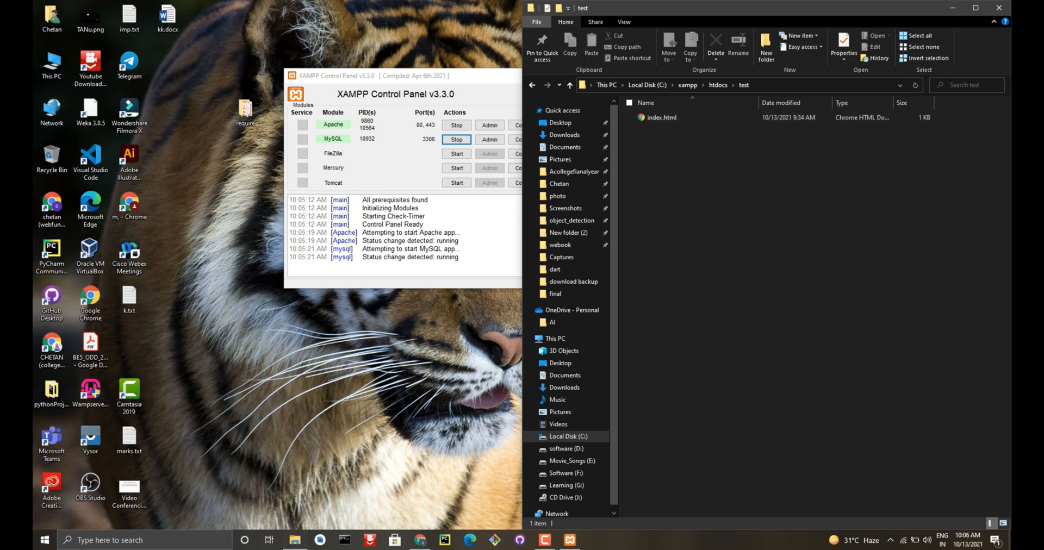
# Switch to Chrome and load localhost/test in a new tab.
pyautogui.click(472, 91)
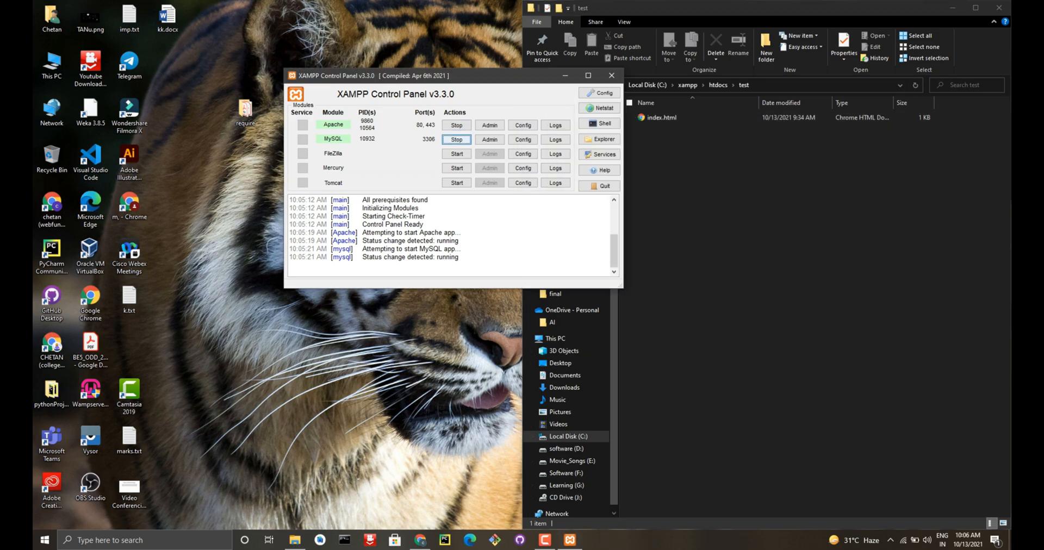
pyautogui.click(420, 540)
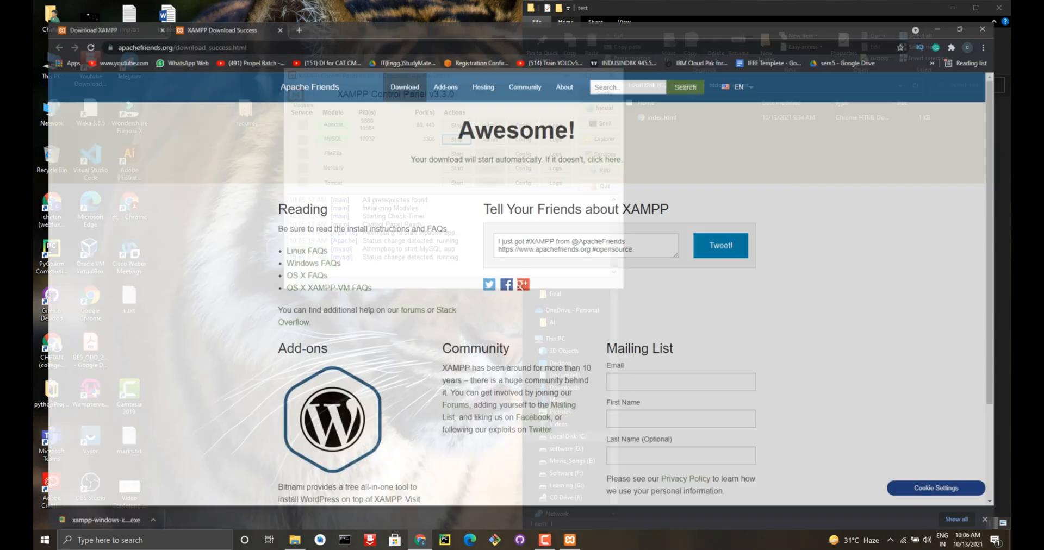
pyautogui.click(292, 8)
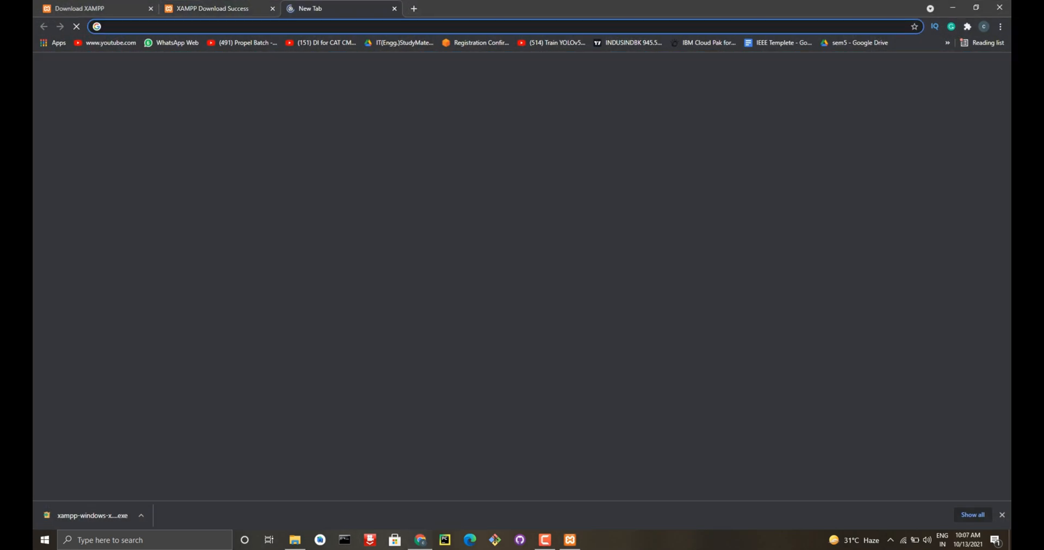
pyautogui.write('localhost')
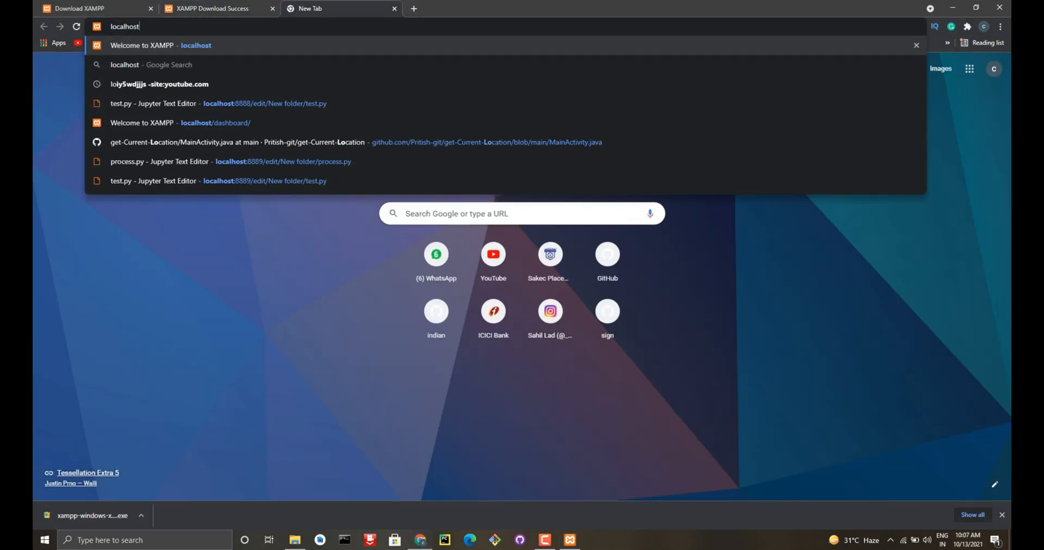
pyautogui.write('/test')
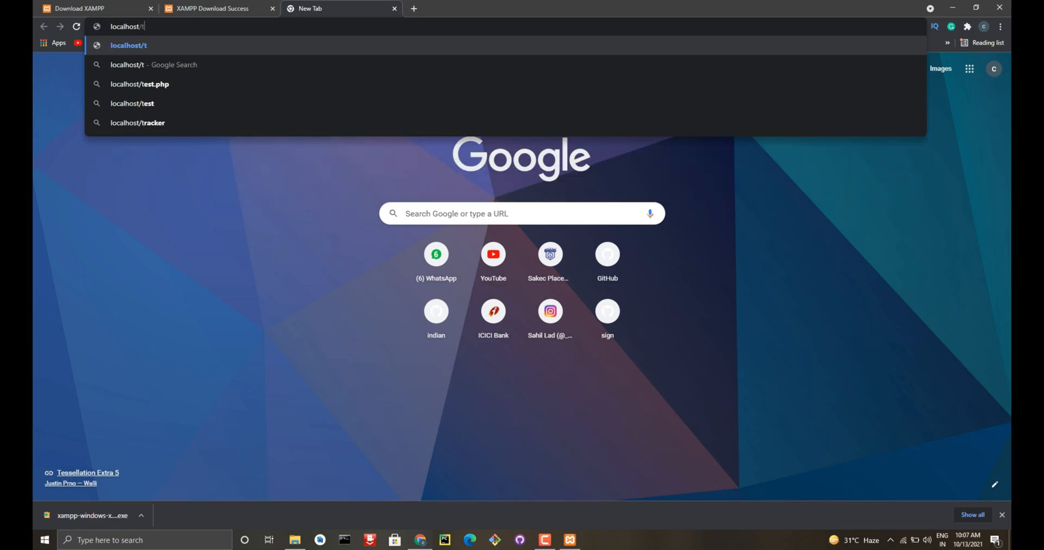
pyautogui.moveTo(154, 27); pyautogui.dragTo(110, 27)
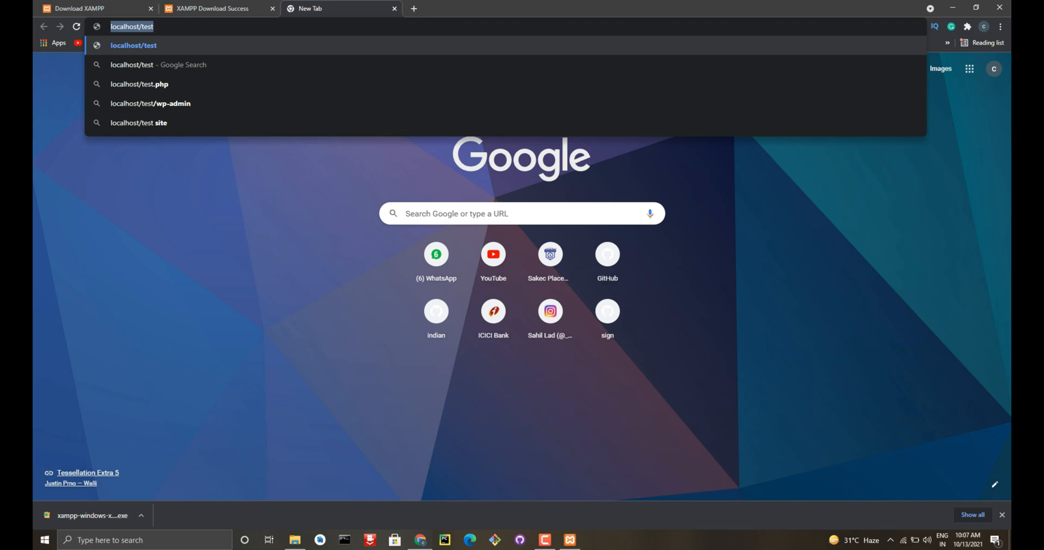
pyautogui.press('Return')
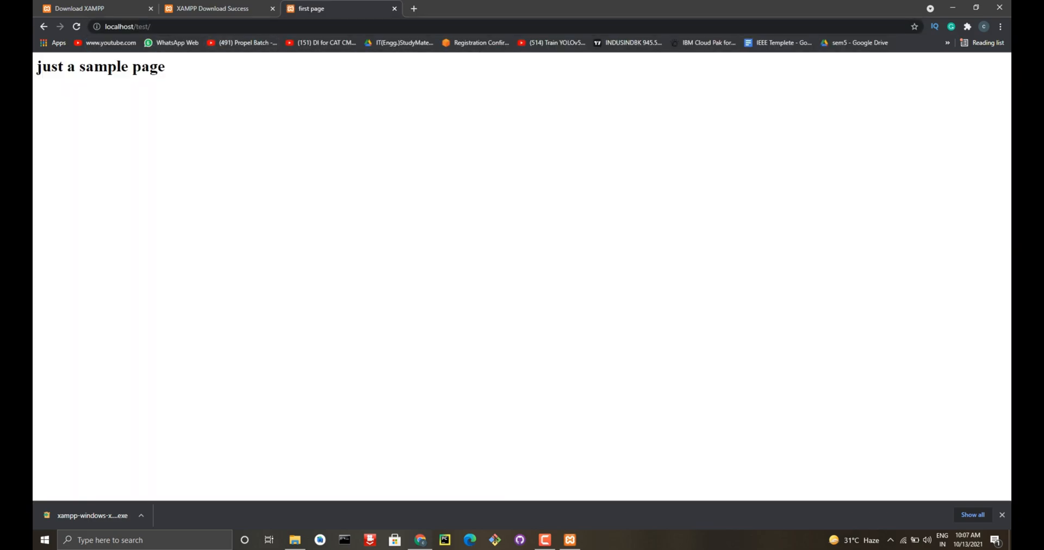
# Check the sample page's heading text and bring the test folder window back in front of the browser.
pyautogui.moveTo(166, 67); pyautogui.dragTo(37, 70)
pyautogui.click(37, 70)
pyautogui.moveTo(294, 540)
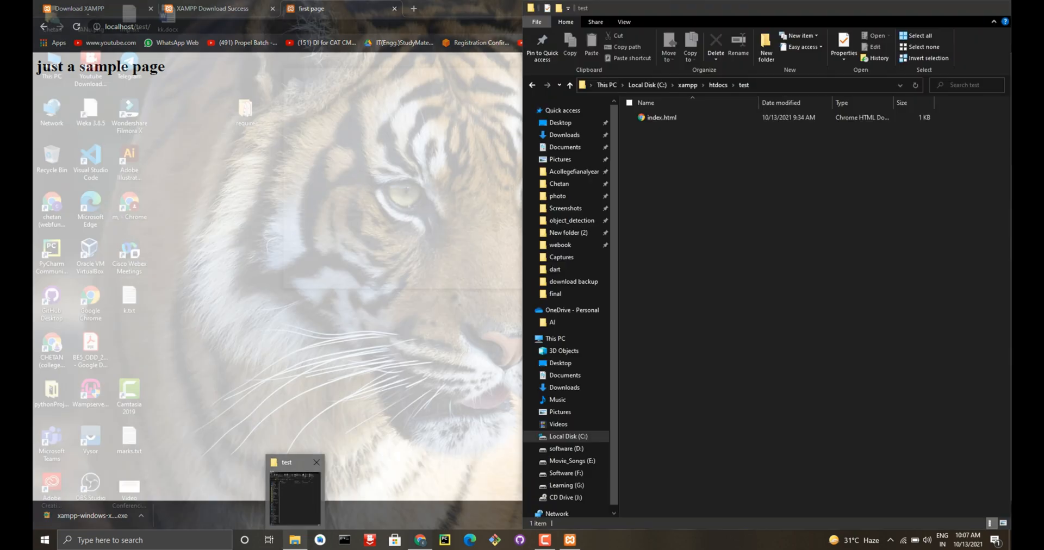
pyautogui.click(295, 497)
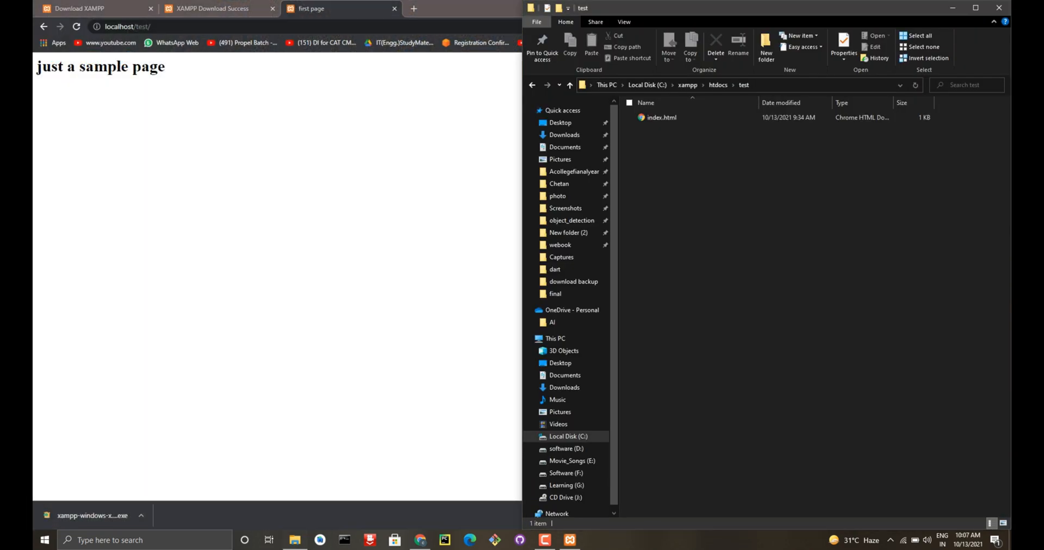
# Open index.html from the test folder in Visual Studio Code and dock the editor beside the Chrome window.
pyautogui.rightClick(675, 118)
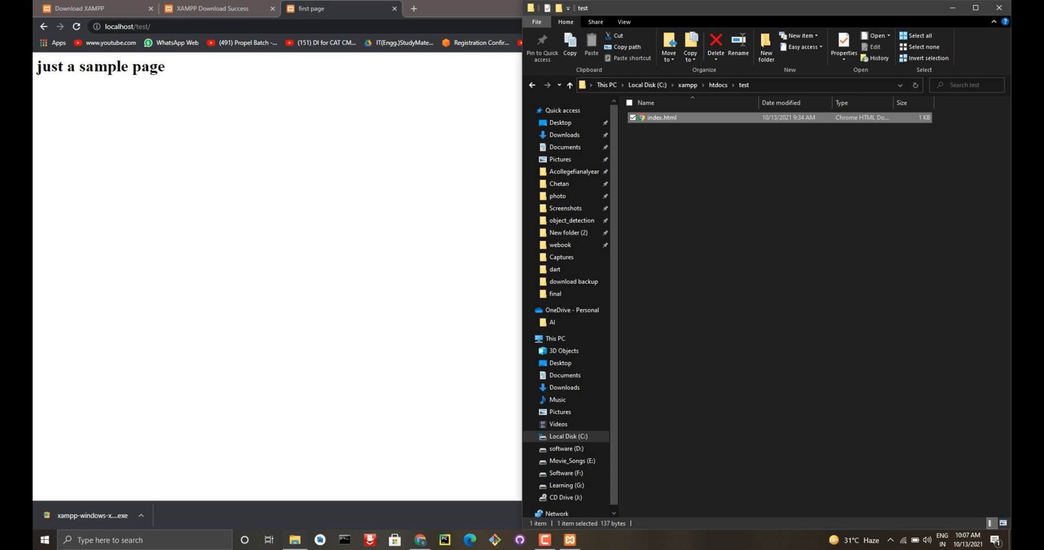
pyautogui.click(715, 151)
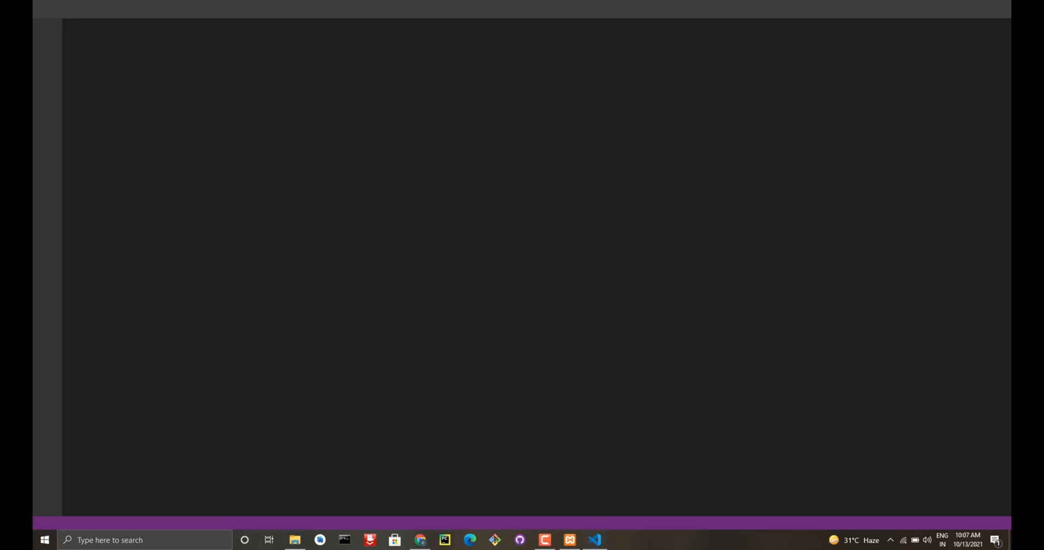
pyautogui.moveTo(626, 8); pyautogui.dragTo(1011, 115)
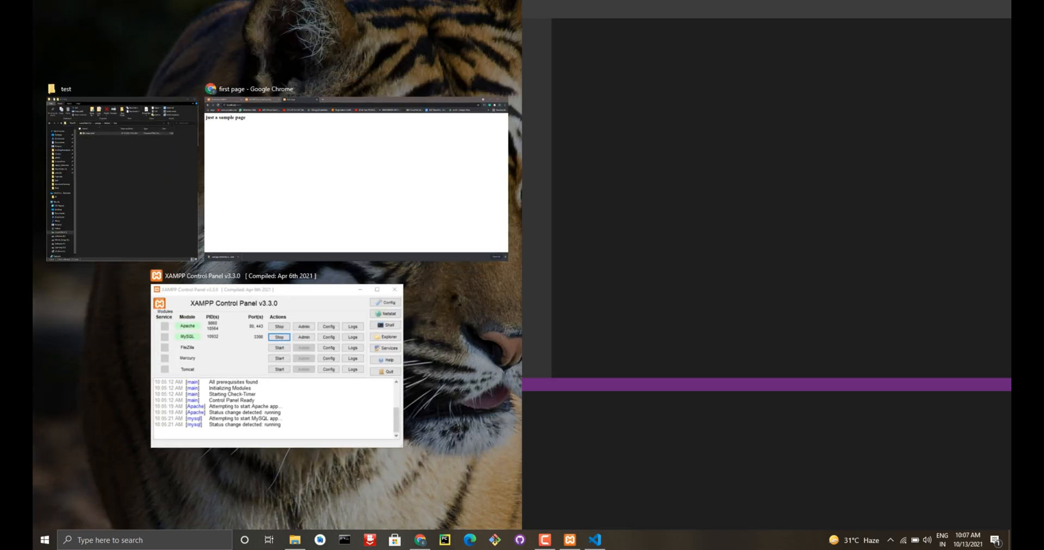
pyautogui.click(357, 168)
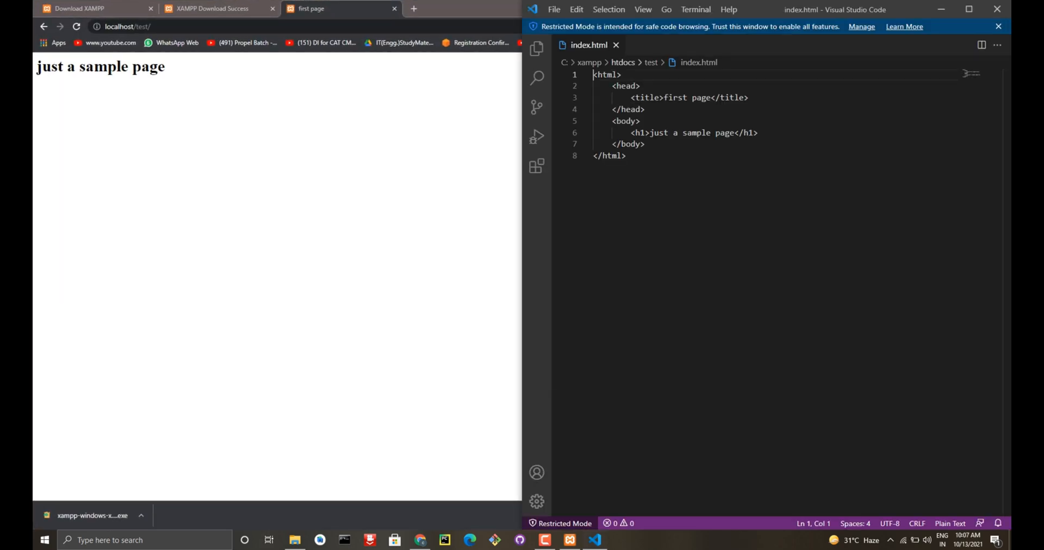
# Add an h1 heading reading "Hi" below the "just a sample page" heading in index.html and save the file.
pyautogui.click(1006, 133)
pyautogui.press('Return')
pyautogui.write('h1')
pyautogui.press('Tab')
pyautogui.write('Hi')
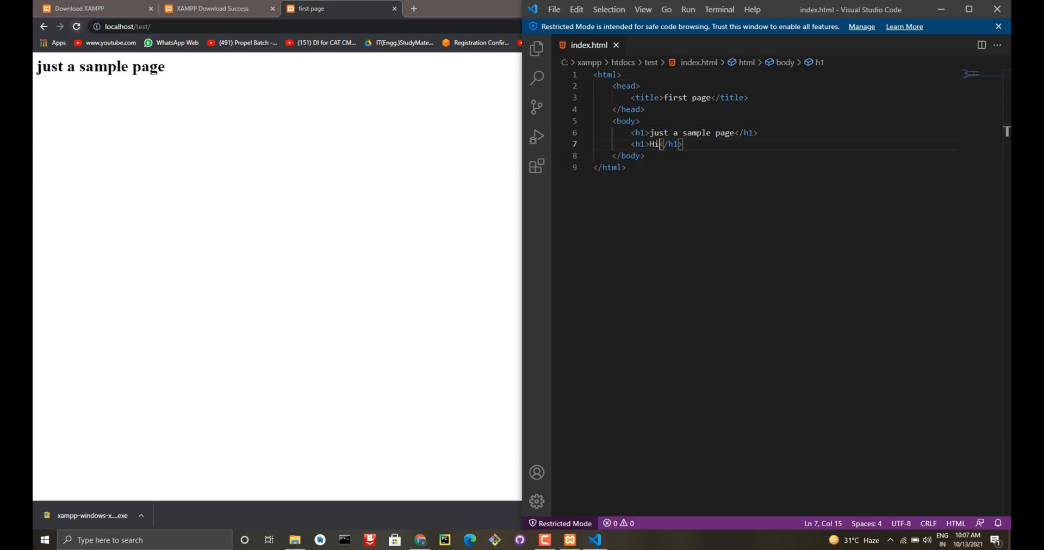
# Reload localhost/test in Chrome and check the newly added heading on the page.
pyautogui.click(76, 26)
pyautogui.doubleClick(46, 96)
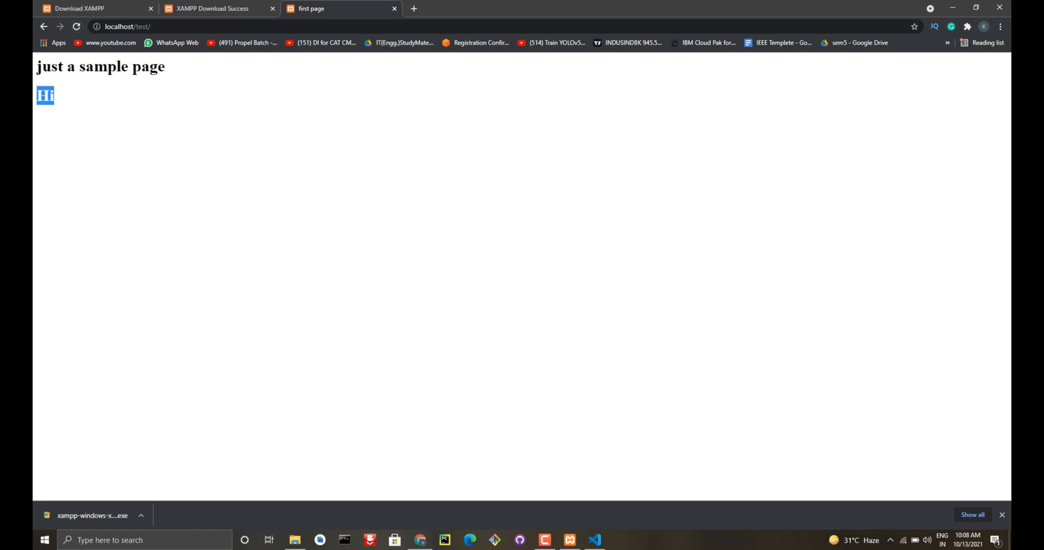
pyautogui.click(87, 104)
# Return to Visual Studio Code, add and save an h1 heading reading "thank you" below the "Hi" heading, and reload localhost/test in Chrome.
pyautogui.click(595, 540)
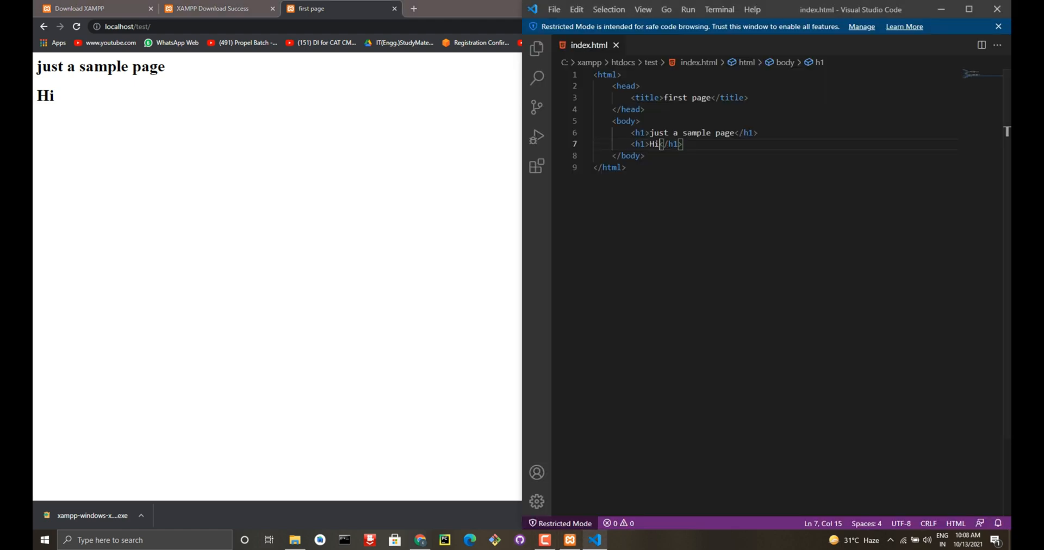
pyautogui.click(683, 144)
pyautogui.press('Return')
pyautogui.write('<h1>Hi</h1>')
pyautogui.doubleClick(654, 156)
pyautogui.write('than')
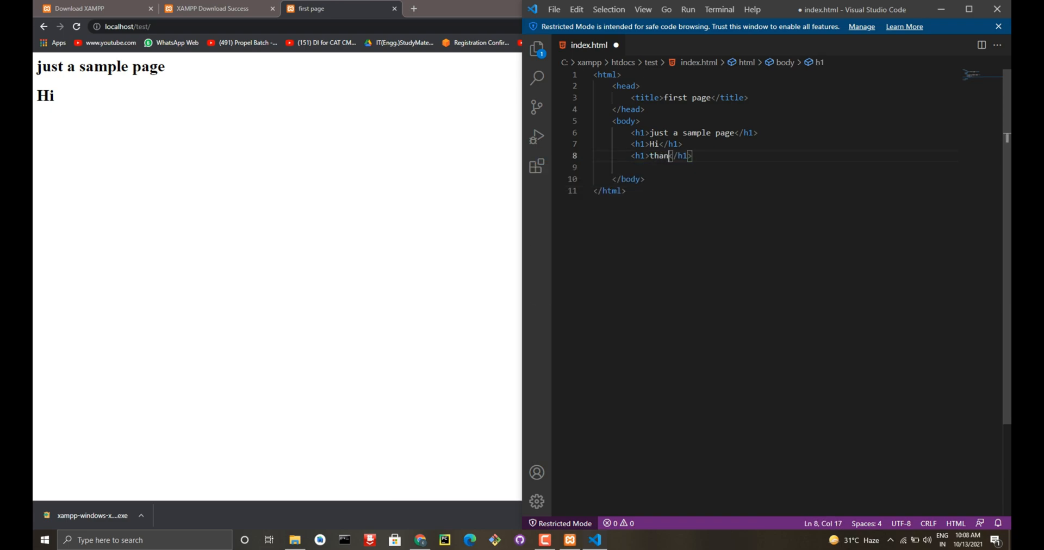
pyautogui.write('k you')
pyautogui.hotkey('ctrl', 's')
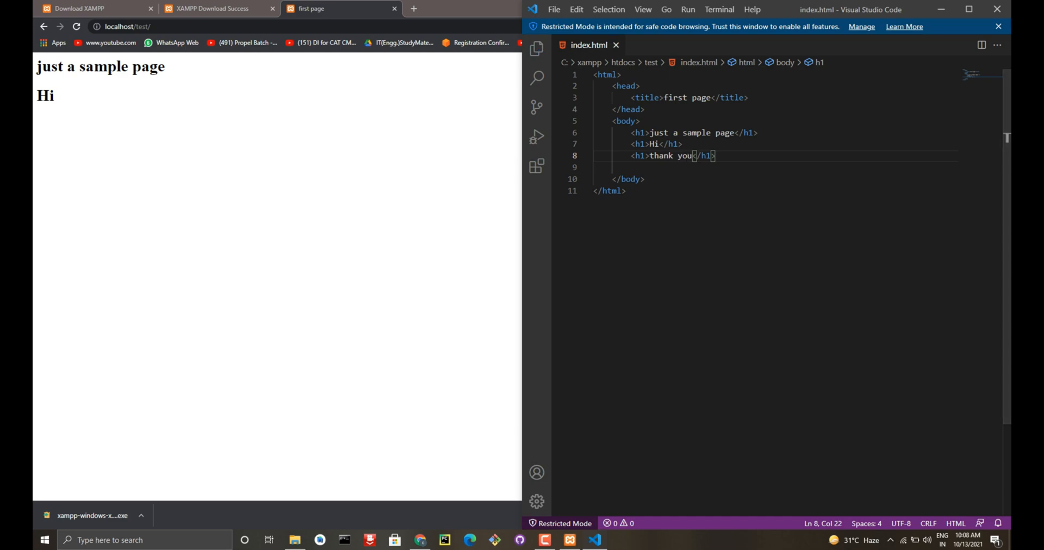
pyautogui.click(76, 26)
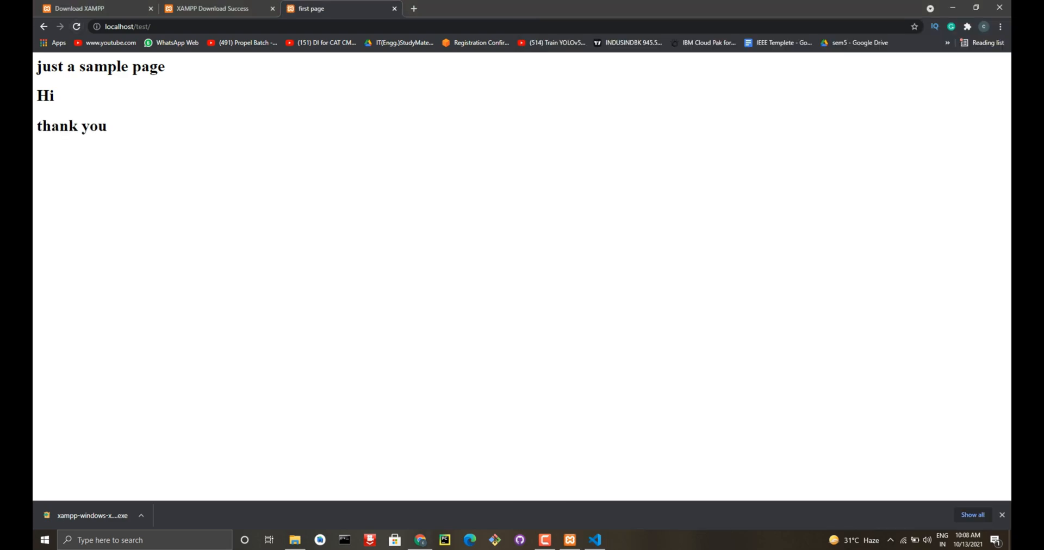